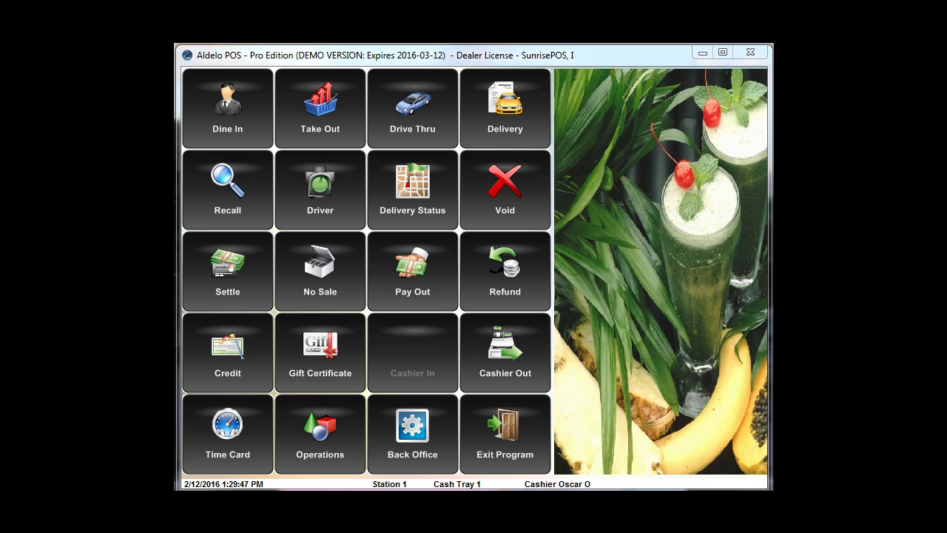
# Enter the access code for the back office and open the security settings.
pyautogui.click(420, 436)
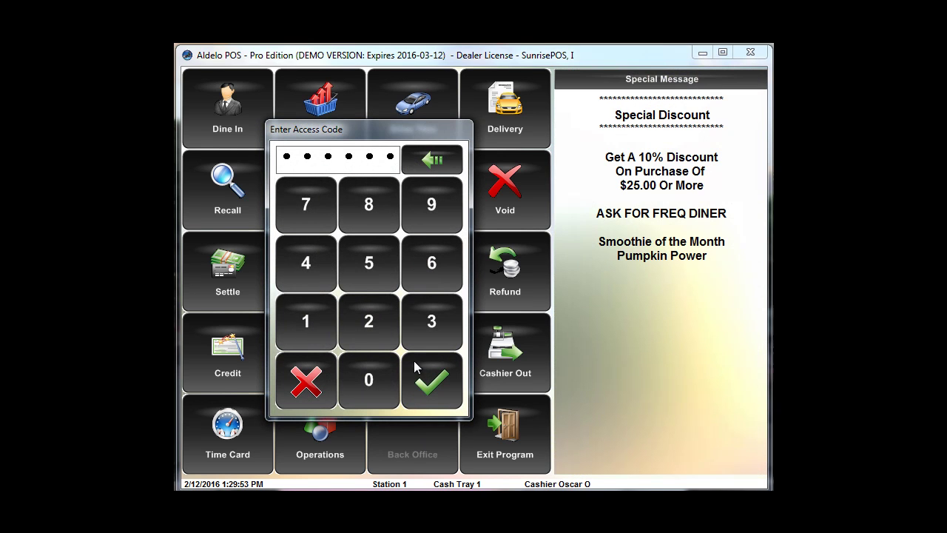
pyautogui.click(430, 372)
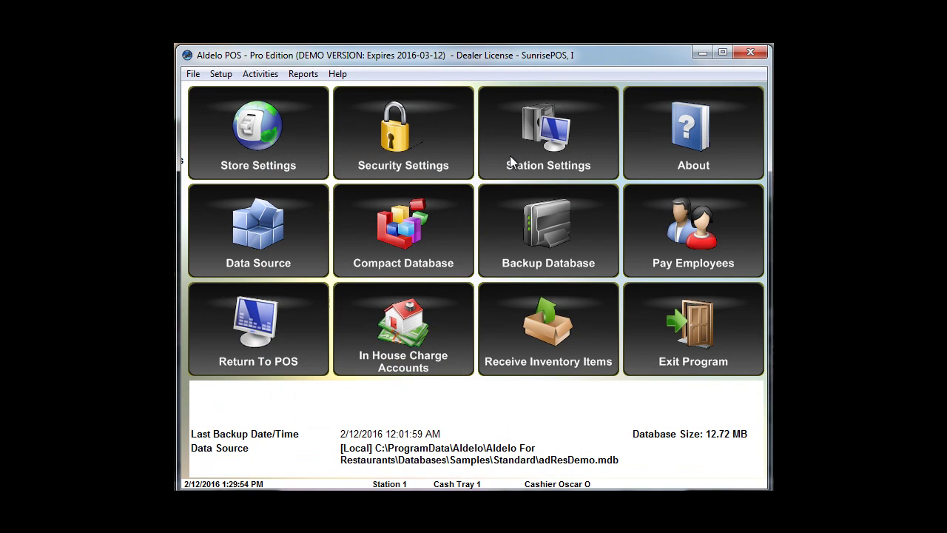
pyautogui.click(397, 172)
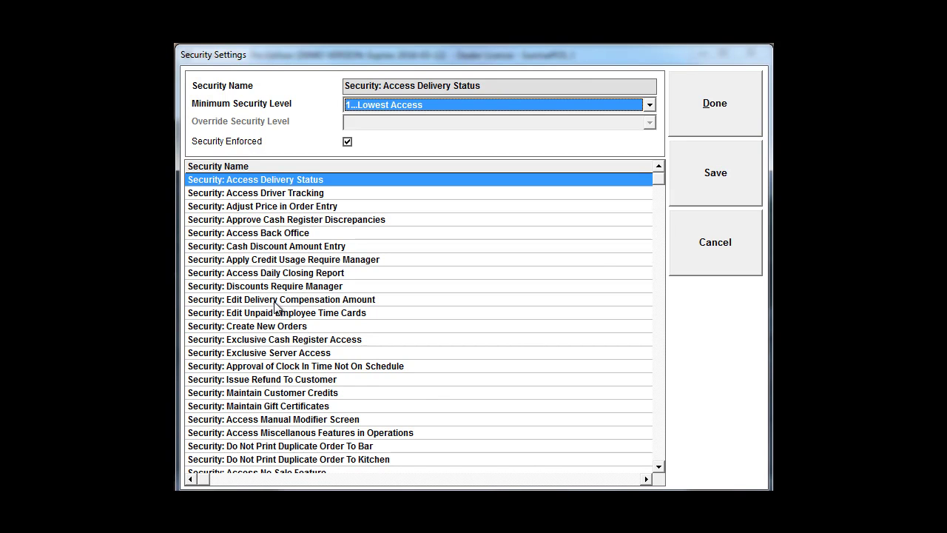
# Save the "Edit Unpaid Employee Time Cards" security setting and return to the POS main screen.
pyautogui.click(276, 311)
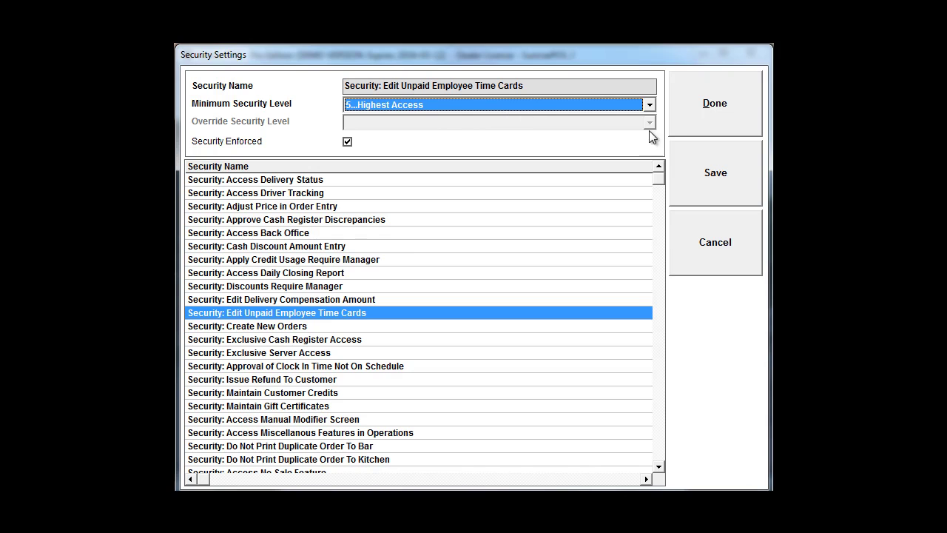
pyautogui.click(715, 175)
pyautogui.click(722, 109)
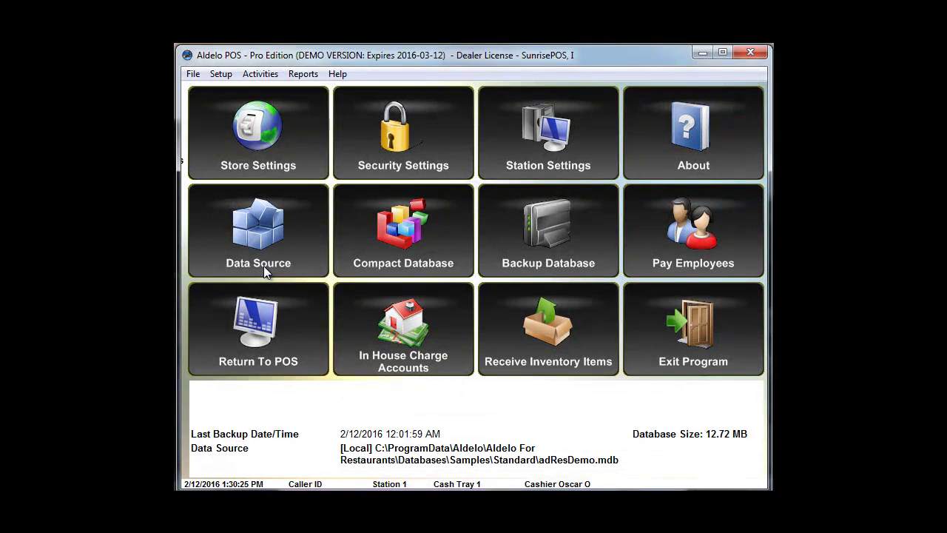
pyautogui.click(298, 338)
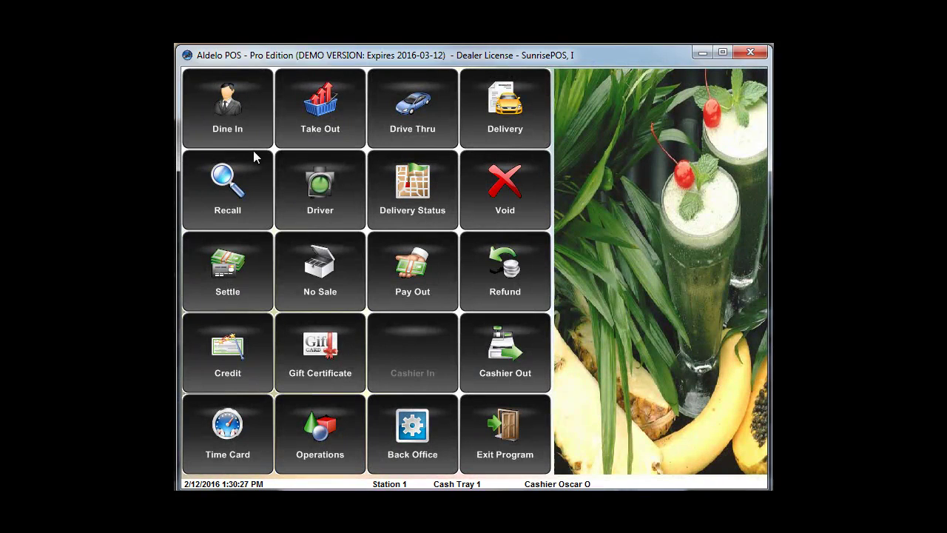
# Go back into the back office with the access code and open the employee files.
pyautogui.click(413, 436)
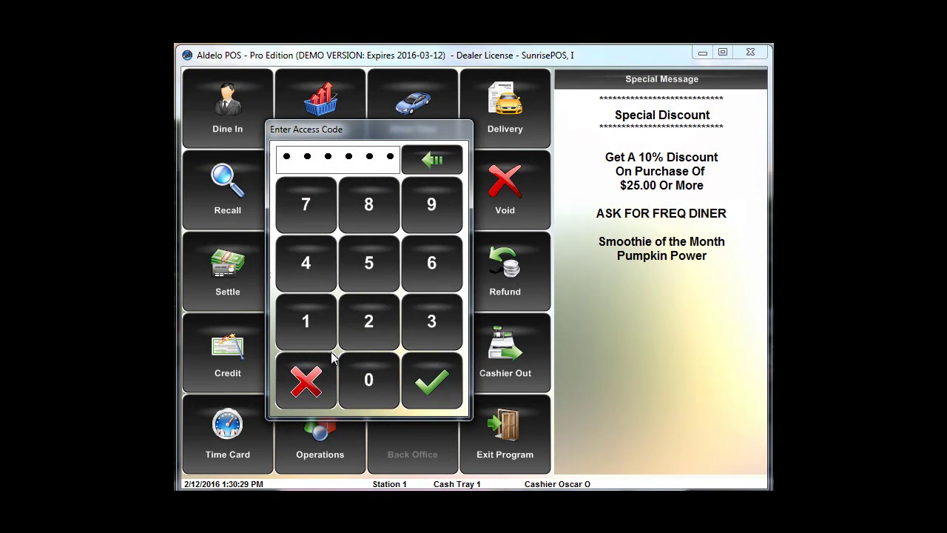
pyautogui.click(422, 381)
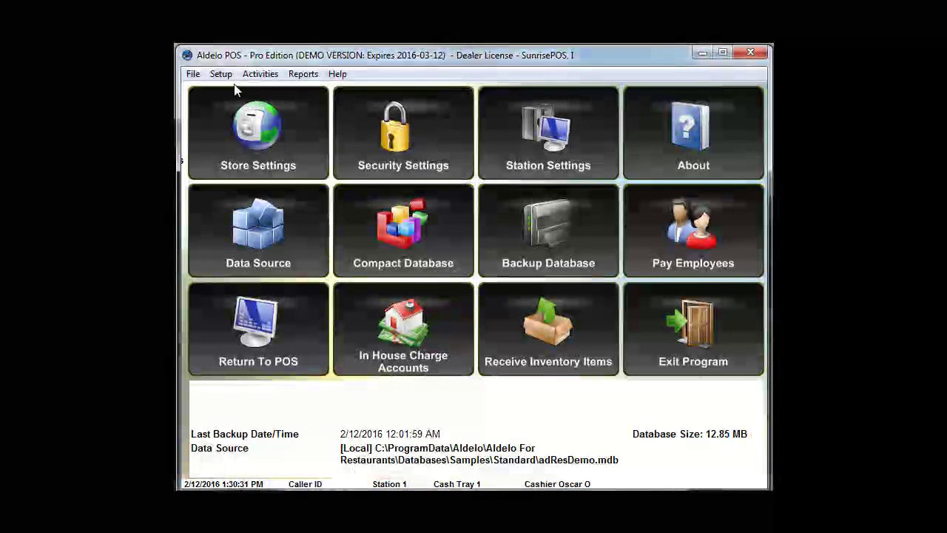
pyautogui.click(220, 74)
pyautogui.moveTo(293, 125)
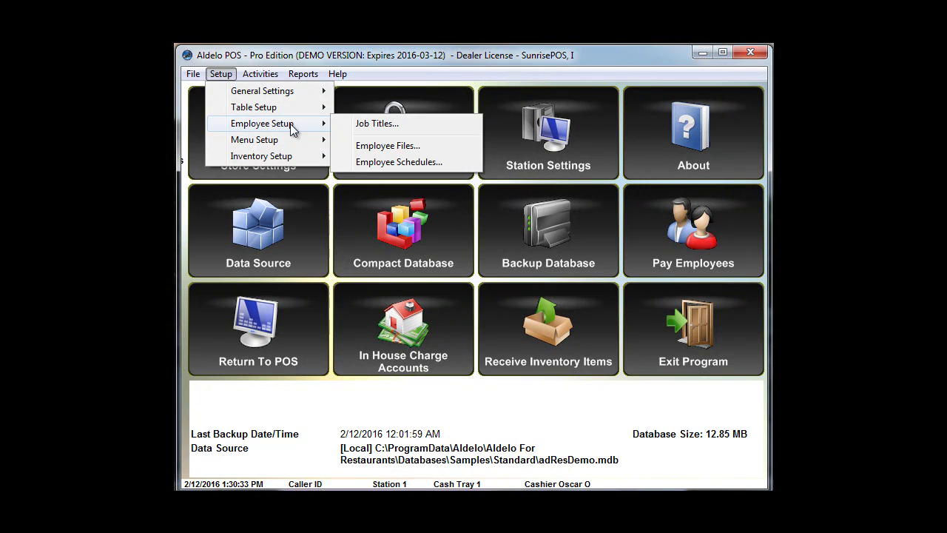
pyautogui.click(372, 146)
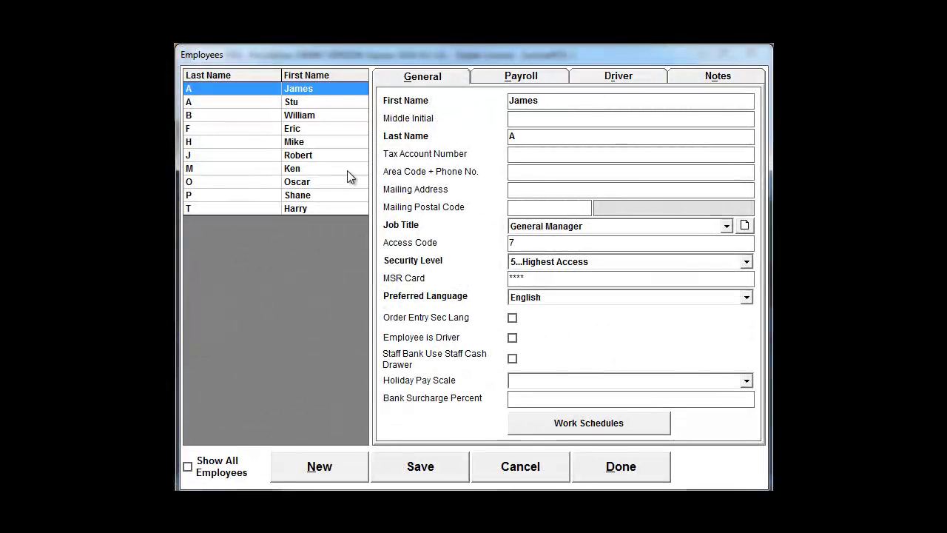
# Set the signed-in cashier's job title to General Manager, save the employee record and return to the POS main screen.
pyautogui.click(305, 183)
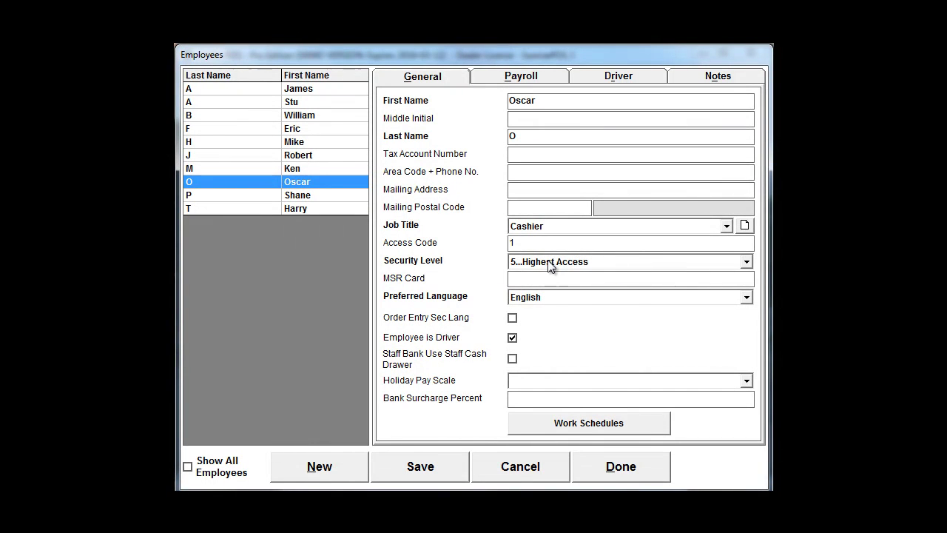
pyautogui.click(637, 228)
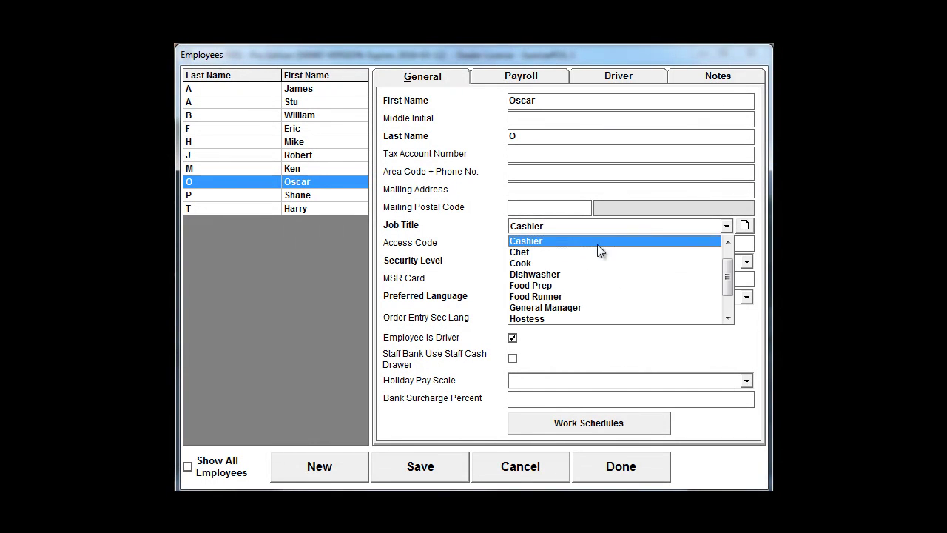
pyautogui.click(554, 306)
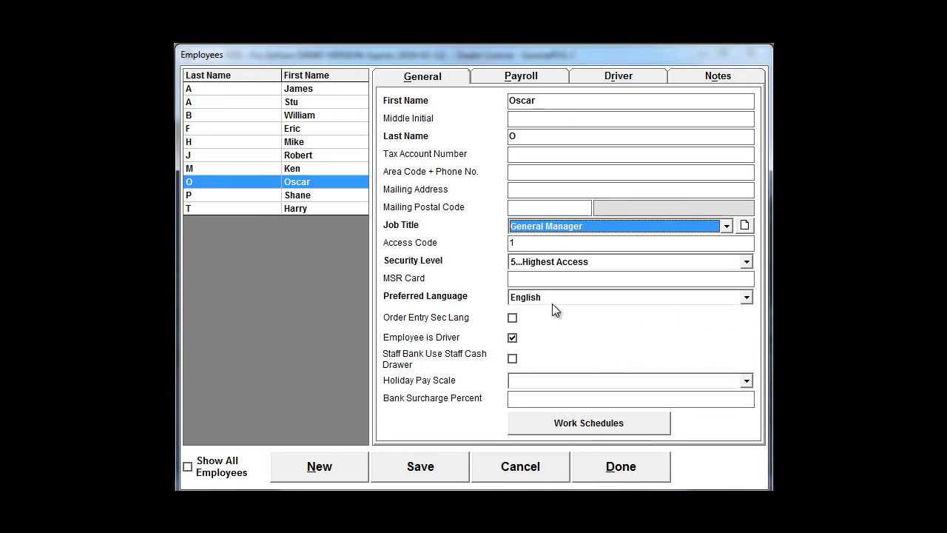
pyautogui.click(443, 470)
pyautogui.click(625, 474)
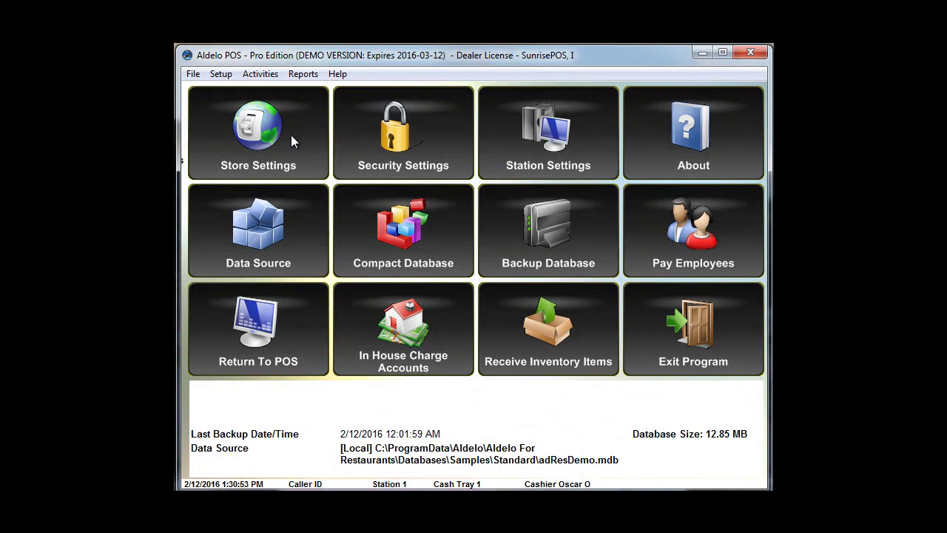
pyautogui.click(300, 357)
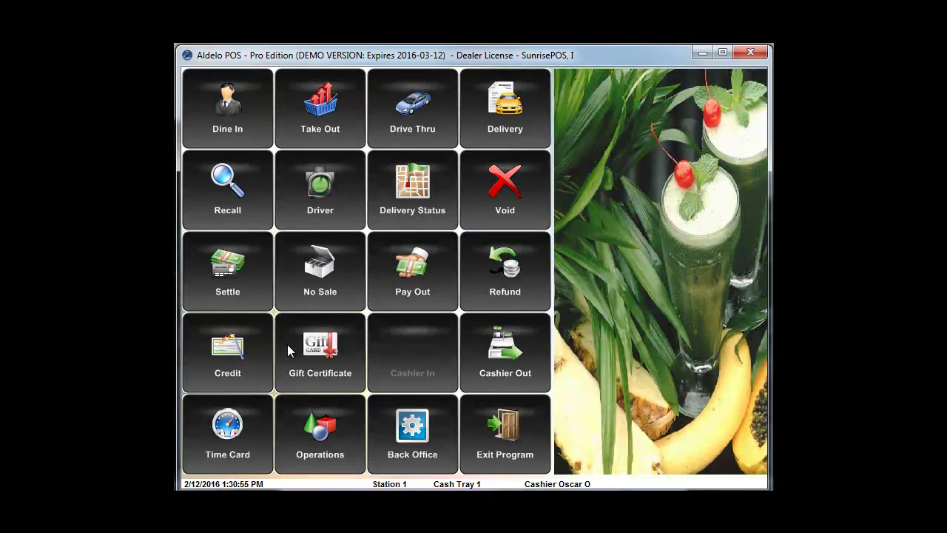
# Access the employee time card screen with the access code and open the unpaid time cards for editing.
pyautogui.click(236, 435)
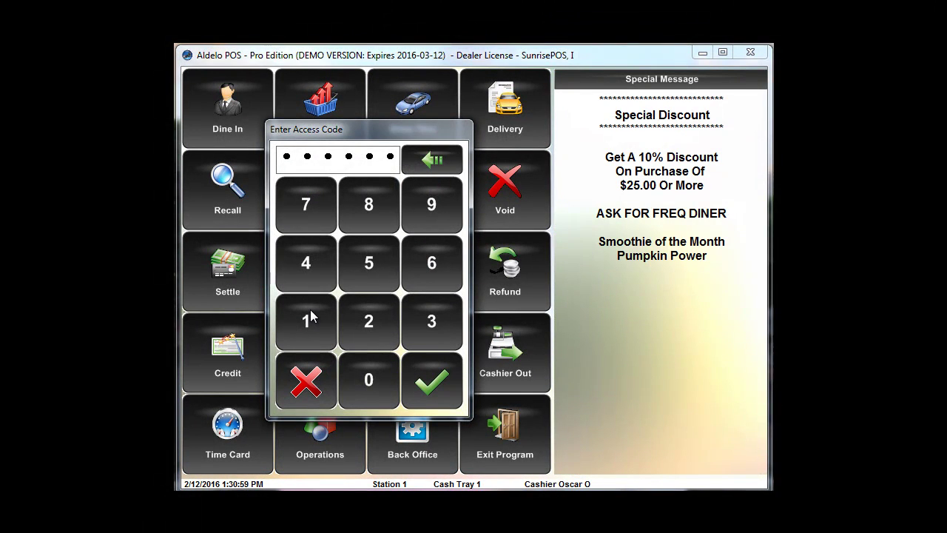
pyautogui.click(426, 377)
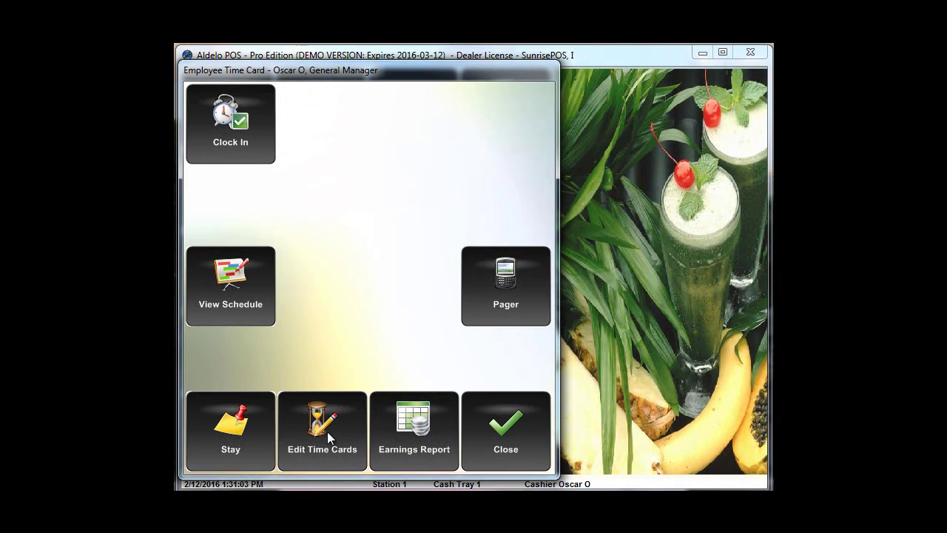
pyautogui.click(328, 435)
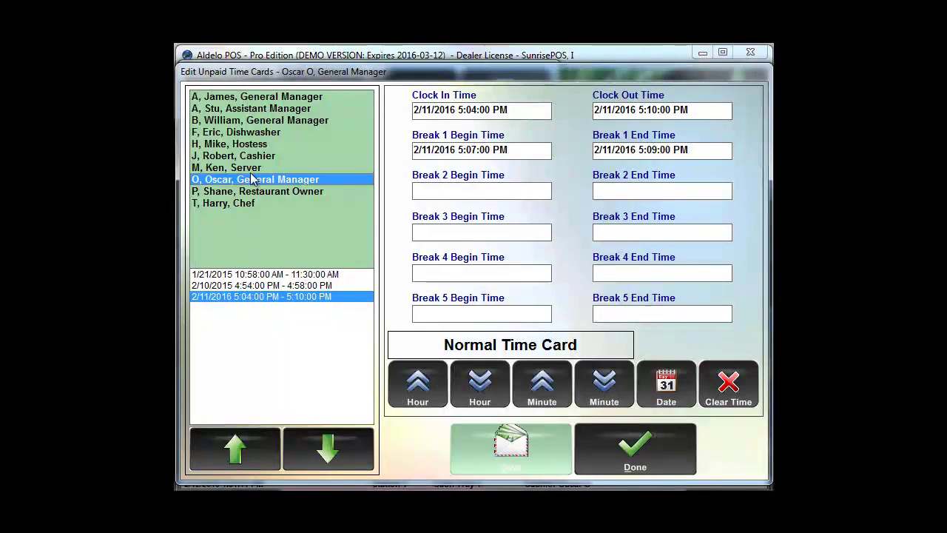
# Set the clock out time of the first listed General Manager's 2/10/2016 time card to 11:00 PM and save it.
pyautogui.click(236, 98)
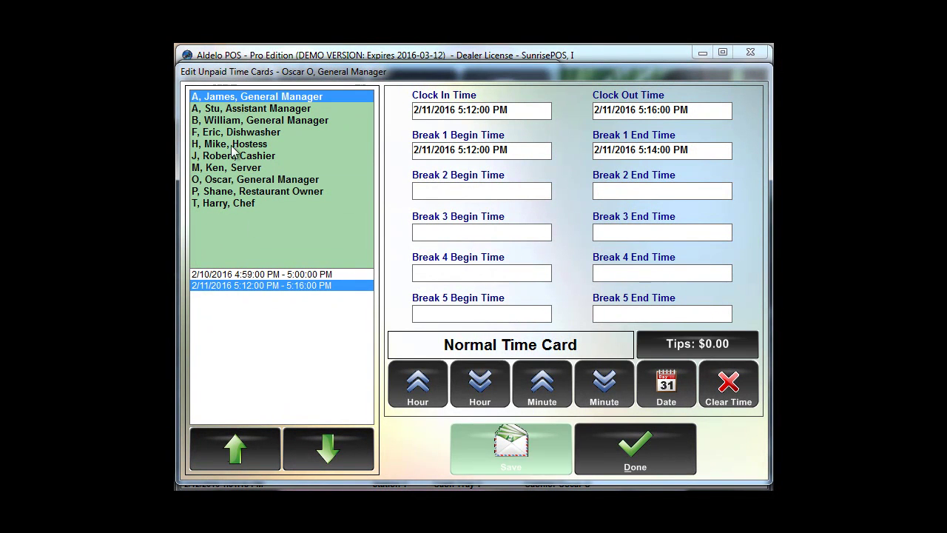
pyautogui.click(237, 277)
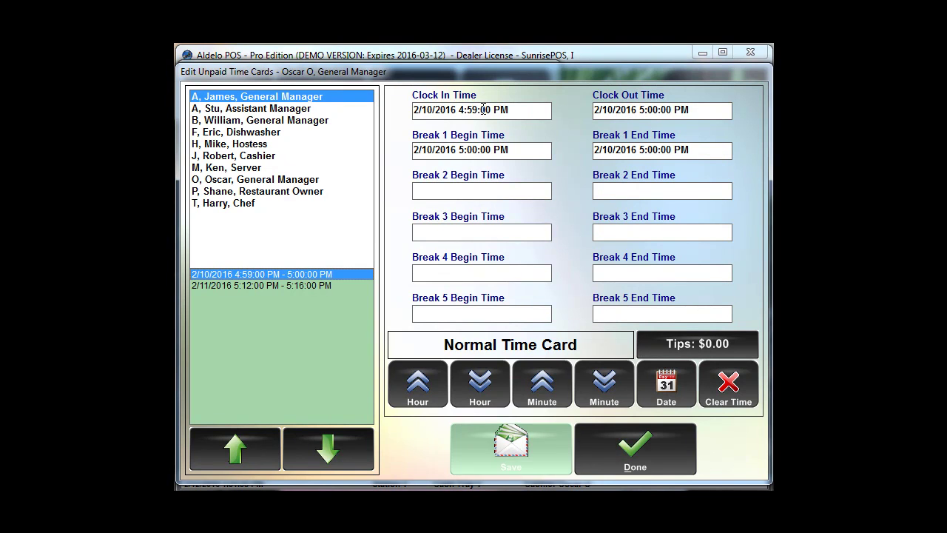
pyautogui.click(632, 112)
pyautogui.click(418, 381)
pyautogui.click(418, 382)
pyautogui.click(418, 381)
pyautogui.click(419, 381)
pyautogui.click(418, 382)
pyautogui.click(418, 381)
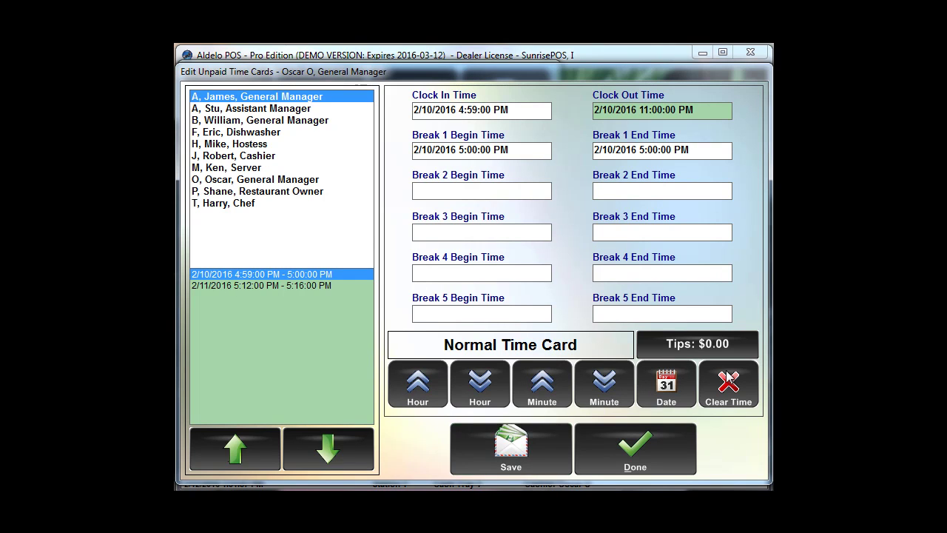
pyautogui.click(534, 442)
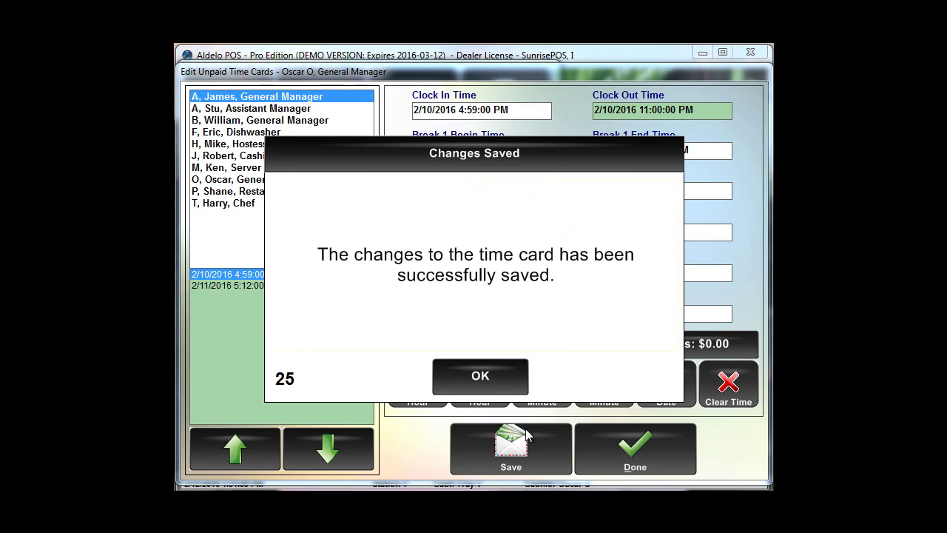
pyautogui.click(510, 374)
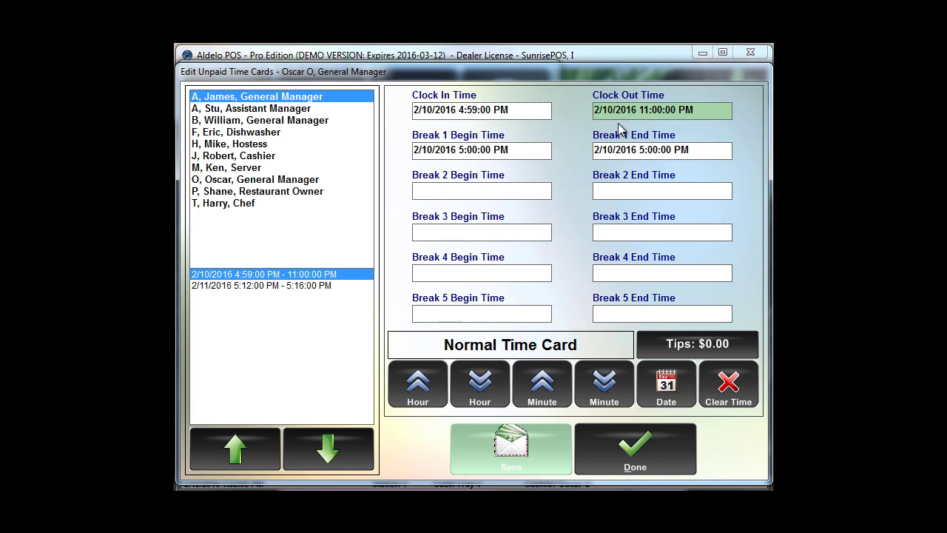
# Try to set the Break 1 begin time of the 2/10/2016 time card to 6:00 PM.
pyautogui.click(460, 151)
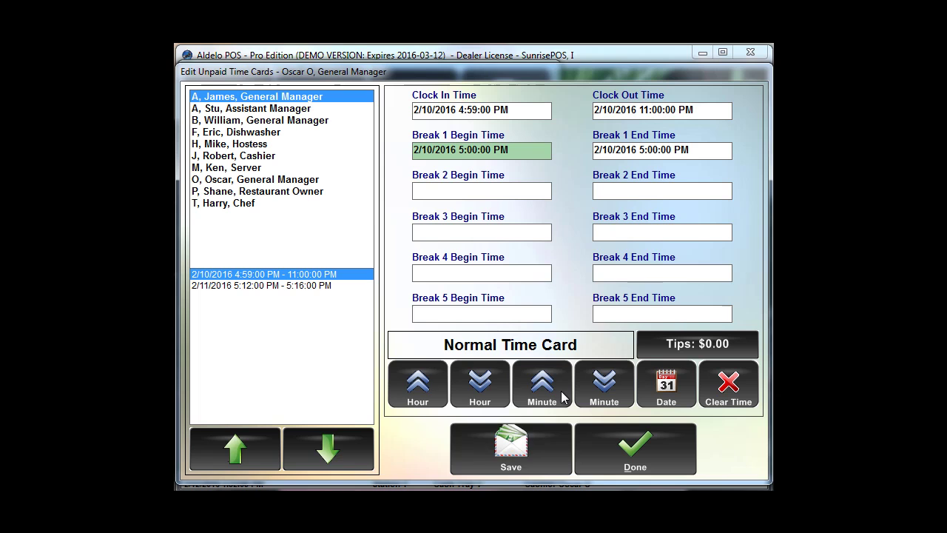
pyautogui.click(416, 385)
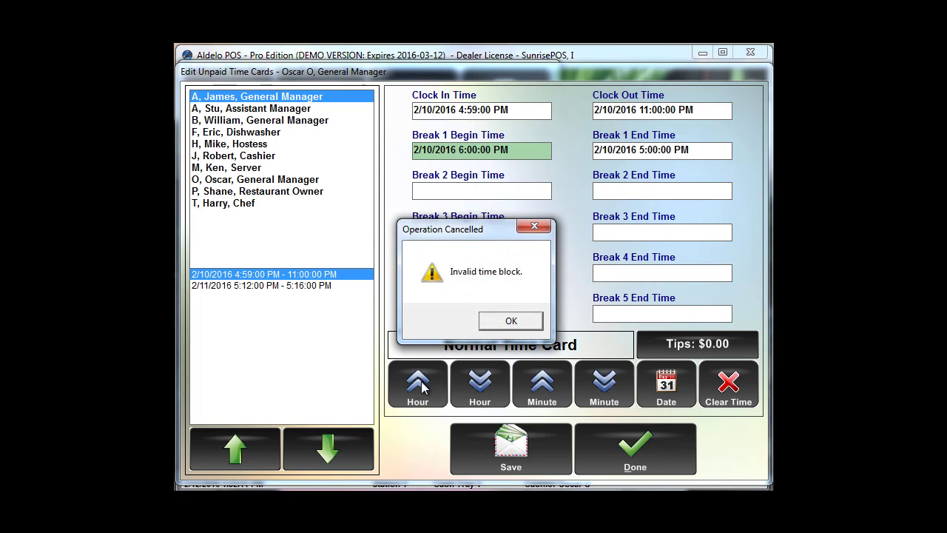
pyautogui.click(512, 321)
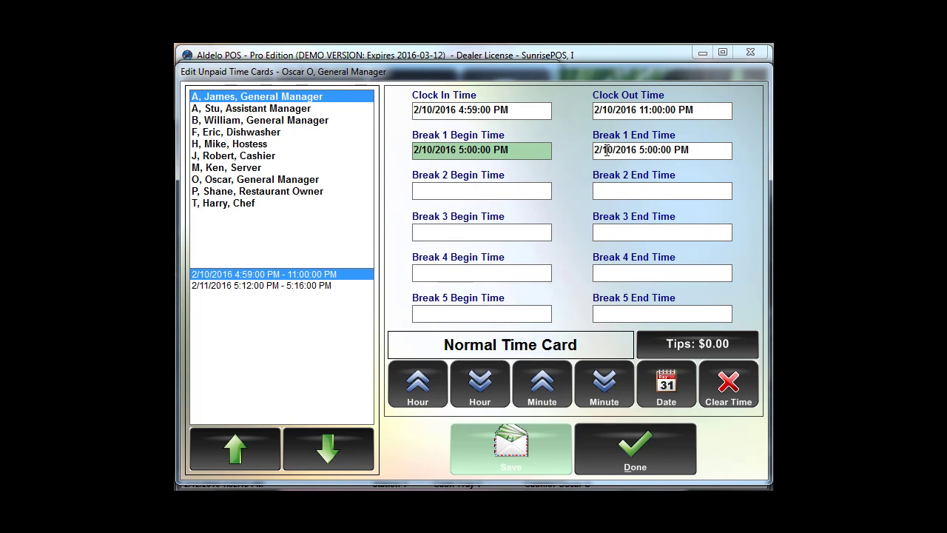
# Set the Break 1 end time of the 2/10/2016 time card to 7:00 PM.
pyautogui.click(635, 150)
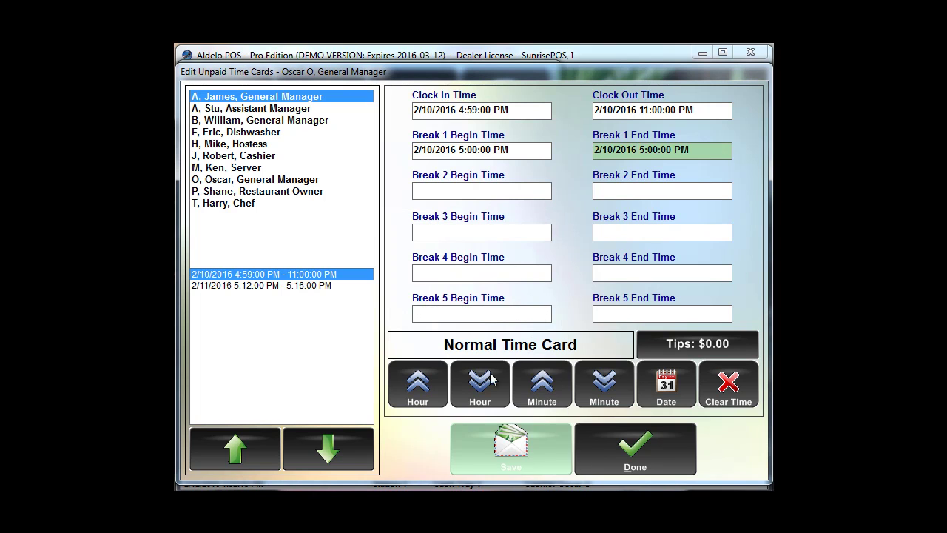
pyautogui.click(418, 385)
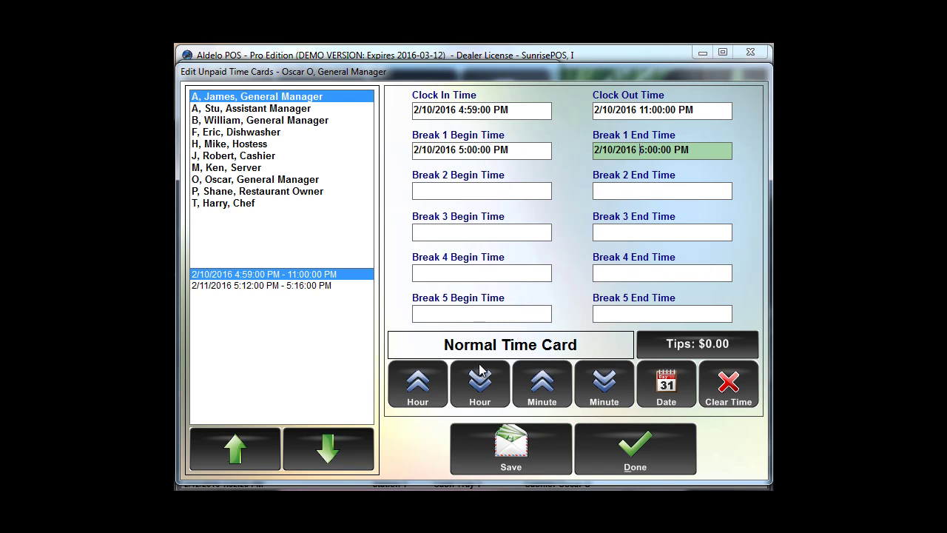
pyautogui.click(416, 381)
# Set the Break 1 begin time of the 2/10/2016 time card to 6:30 PM and save the changes.
pyautogui.click(482, 148)
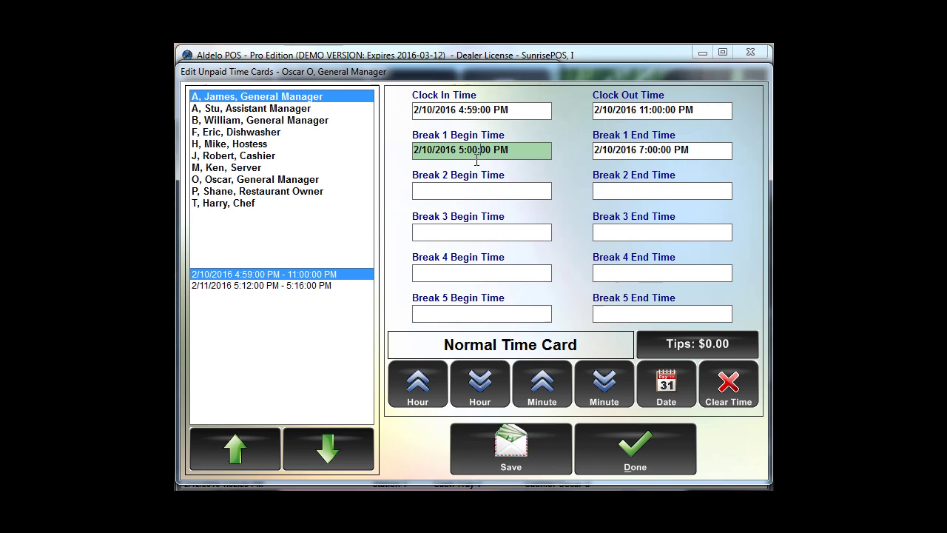
pyautogui.click(429, 383)
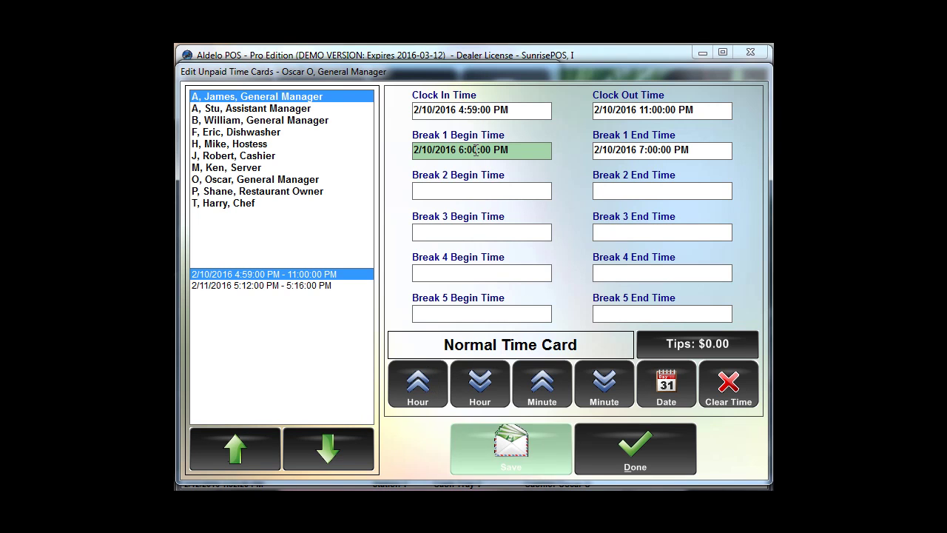
pyautogui.click(540, 386)
pyautogui.click(539, 390)
pyautogui.click(539, 389)
pyautogui.click(539, 390)
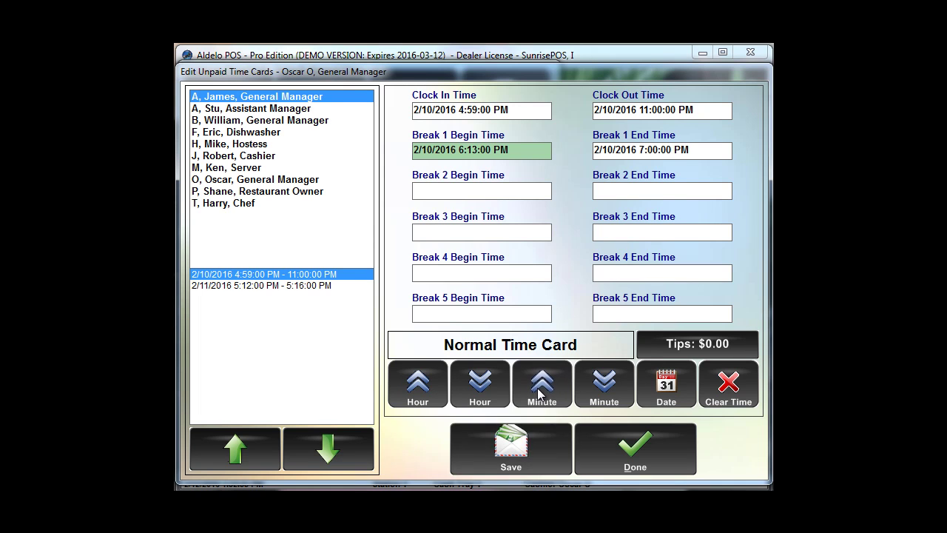
pyautogui.click(540, 392)
pyautogui.click(540, 392)
pyautogui.click(539, 392)
pyautogui.click(540, 392)
pyautogui.click(539, 393)
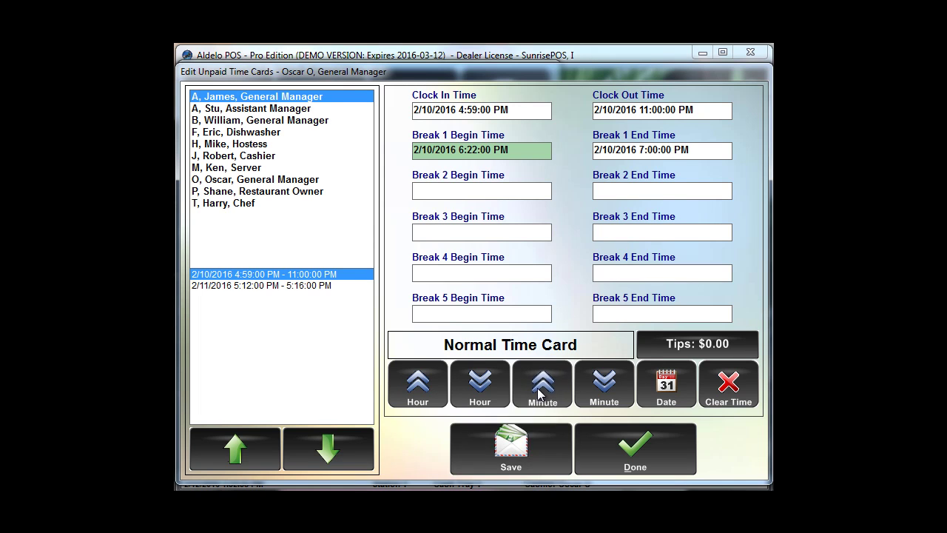
pyautogui.click(539, 392)
pyautogui.click(540, 392)
pyautogui.click(539, 392)
pyautogui.click(539, 392)
pyautogui.click(539, 393)
pyautogui.click(539, 392)
pyautogui.click(539, 392)
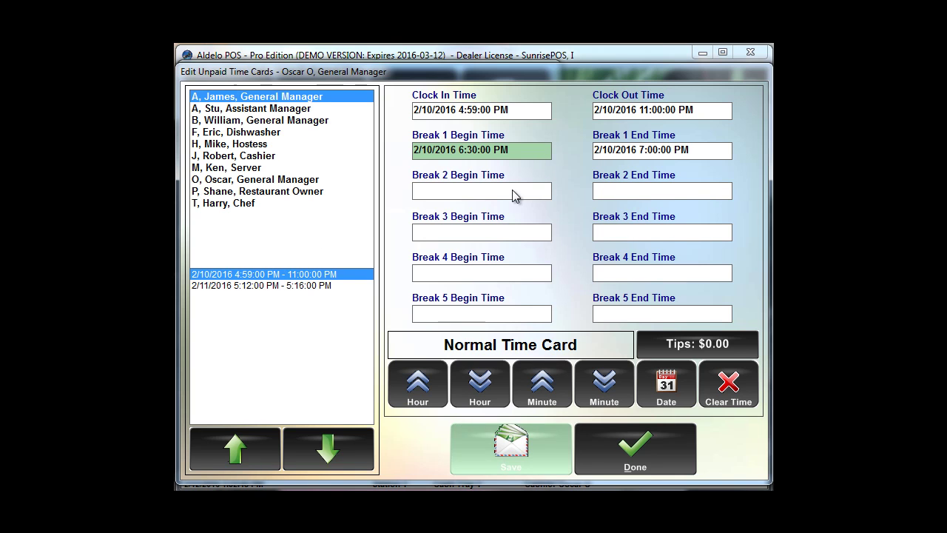
pyautogui.click(519, 462)
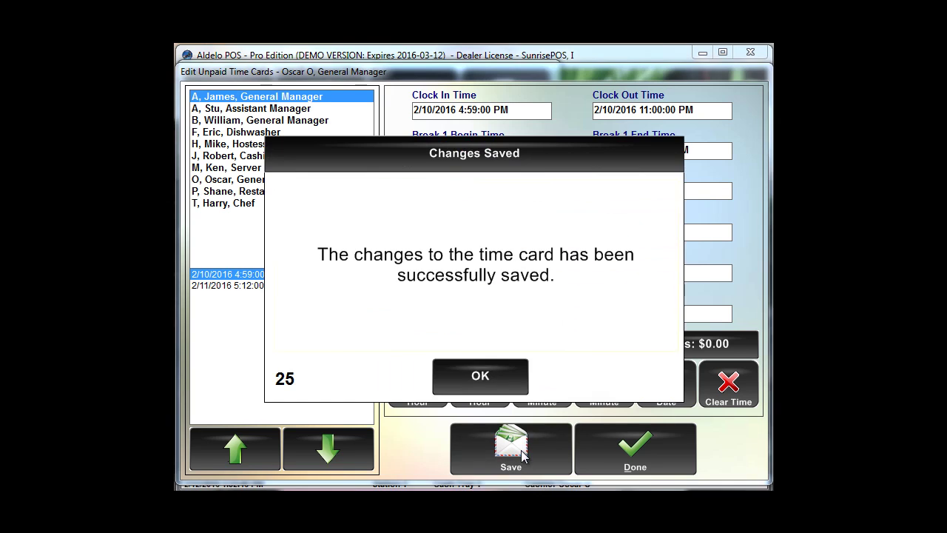
pyautogui.click(508, 377)
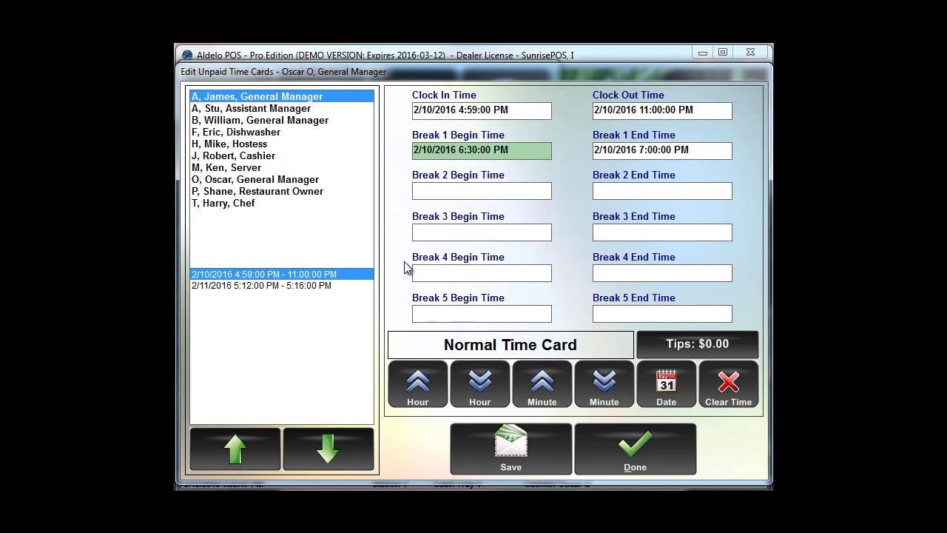
# View the same employee's 2/11/2016 time card and close the time card editor.
pyautogui.click(263, 286)
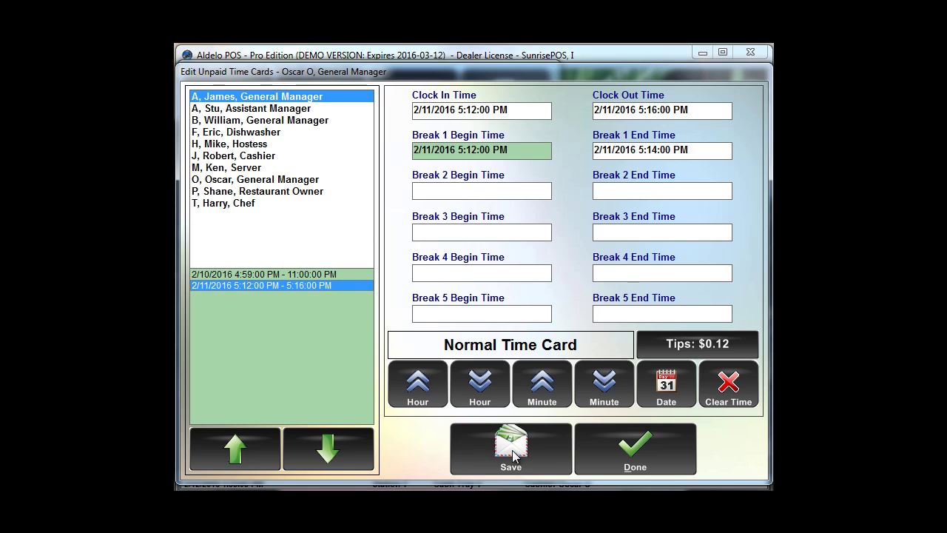
pyautogui.click(604, 446)
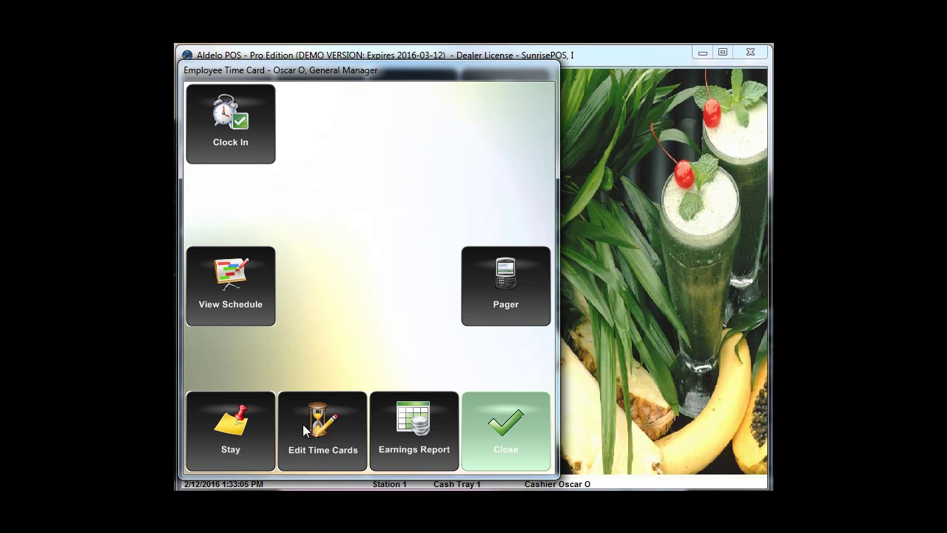
# Reopen the time card editor and select the last listed General Manager's 2/10/2015 time card.
pyautogui.click(342, 448)
pyautogui.click(273, 110)
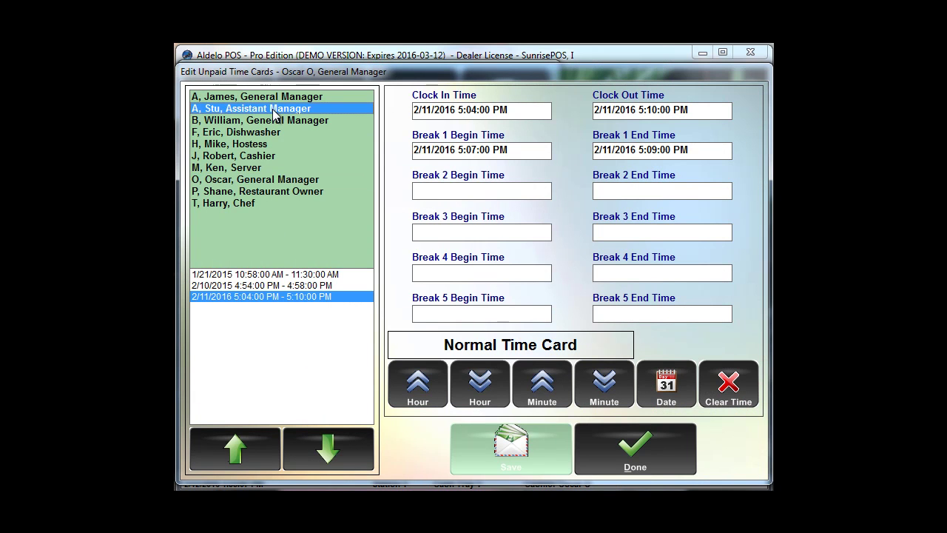
pyautogui.click(237, 185)
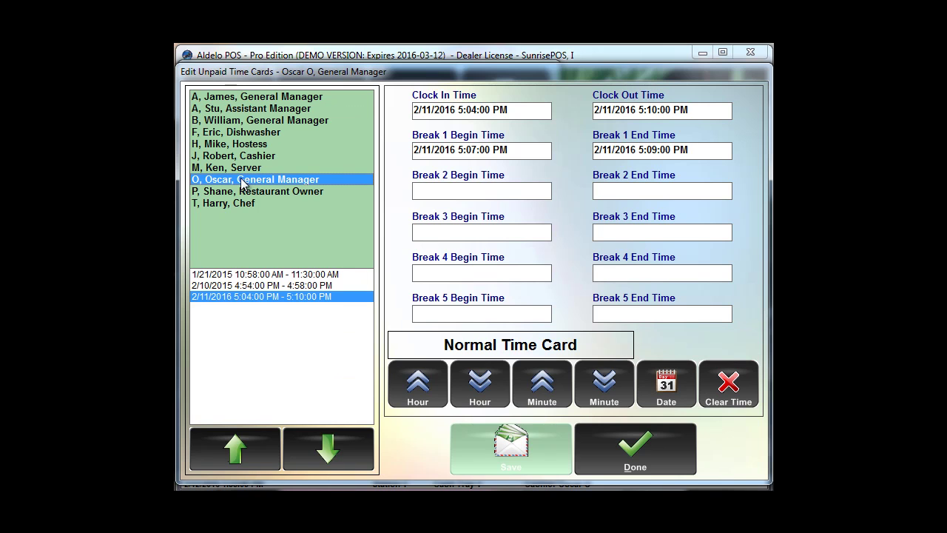
pyautogui.click(230, 286)
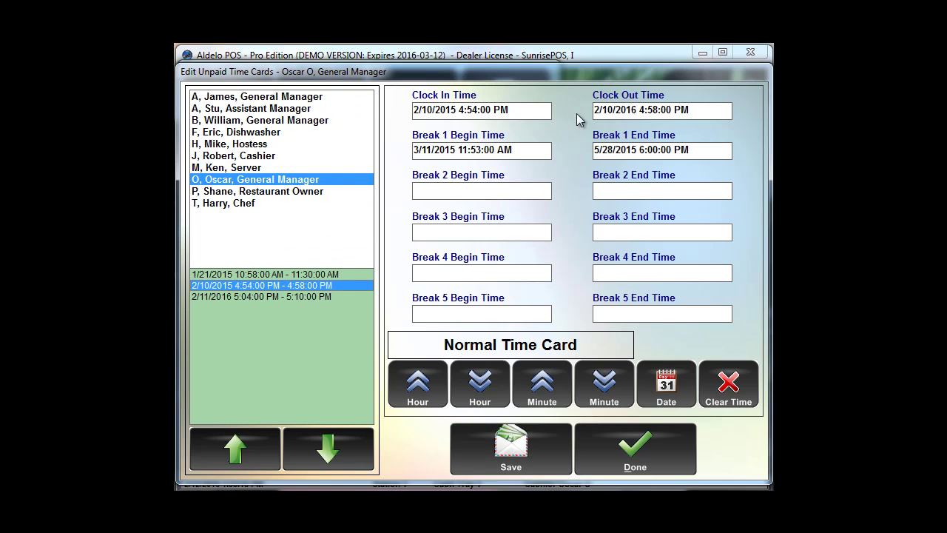
# Set the clock out time of the 2/10/2015 time card to 11:45 PM, keeping the date 2/10/2016.
pyautogui.click(641, 111)
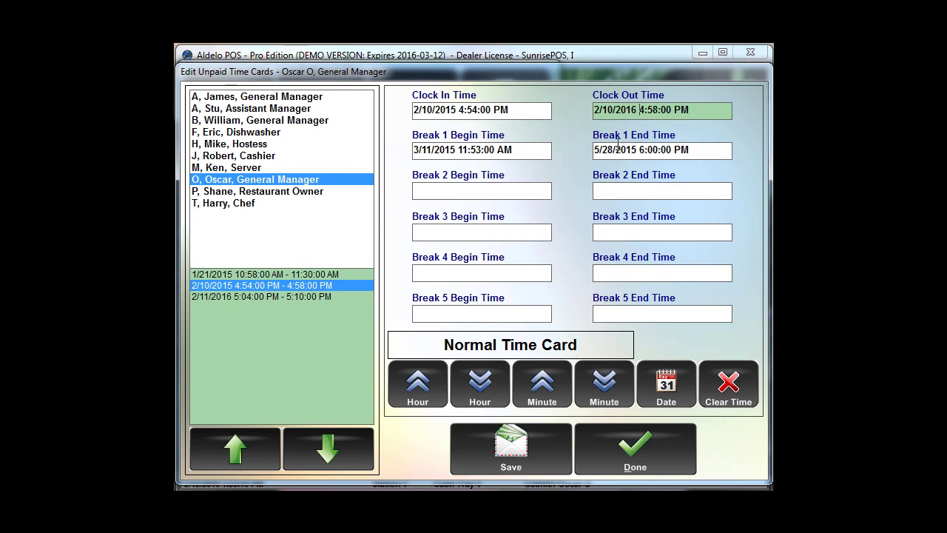
pyautogui.doubleClick(425, 381)
pyautogui.doubleClick(424, 381)
pyautogui.doubleClick(424, 381)
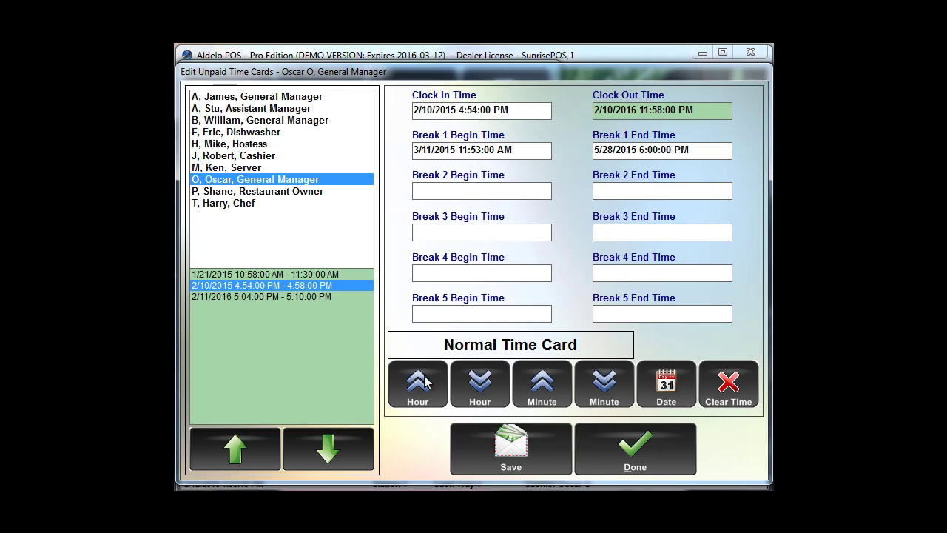
pyautogui.click(654, 111)
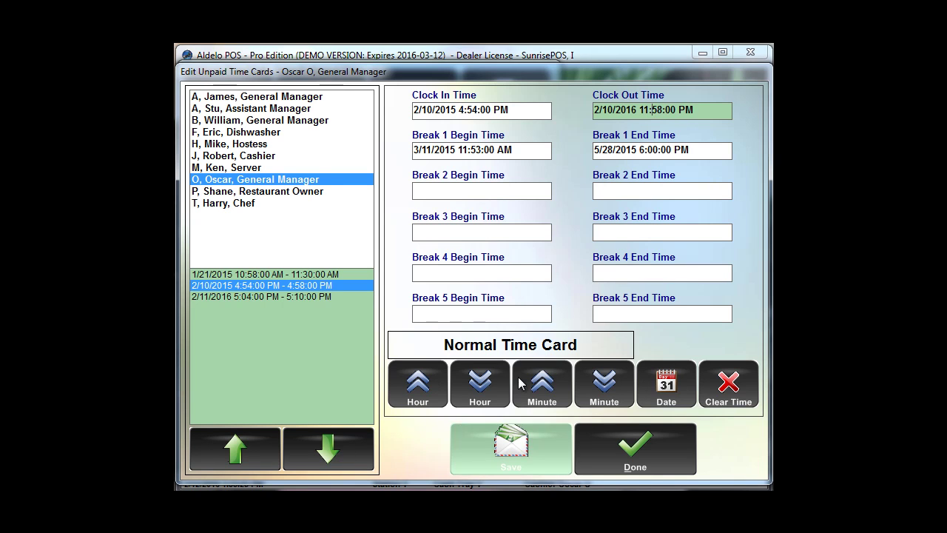
pyautogui.doubleClick(544, 384)
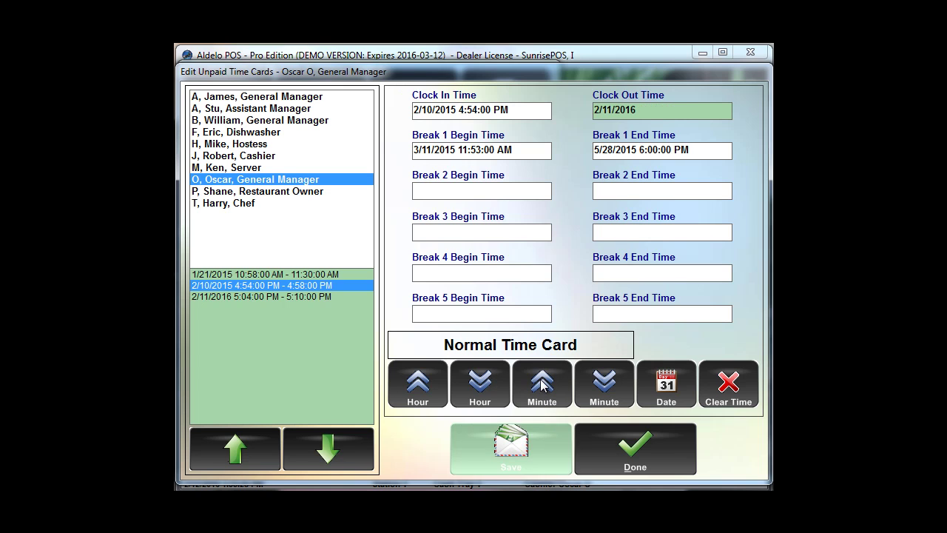
pyautogui.click(599, 391)
pyautogui.doubleClick(596, 390)
pyautogui.doubleClick(596, 390)
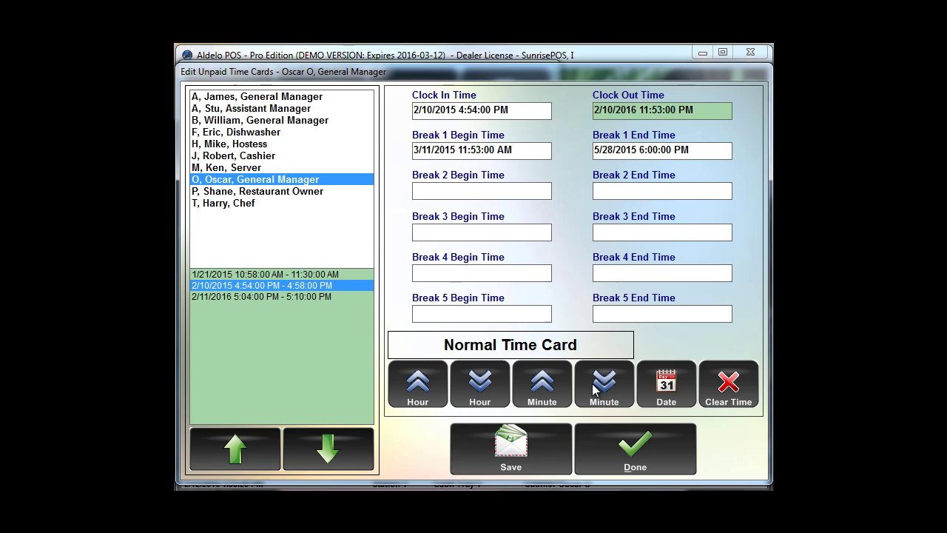
pyautogui.click(596, 390)
pyautogui.doubleClick(596, 390)
pyautogui.doubleClick(596, 390)
pyautogui.doubleClick(596, 390)
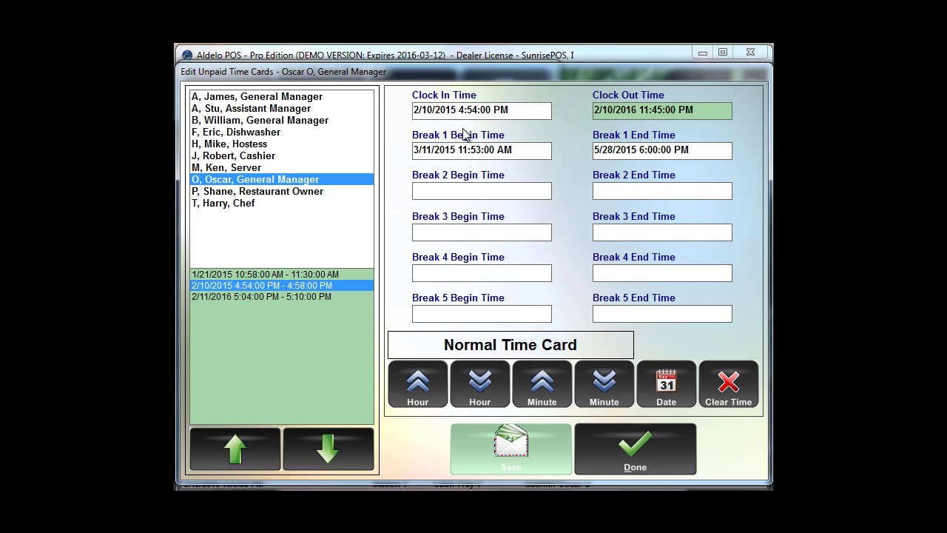
# Set the Break 1 begin time of the 2/10/2015 time card to 7:55 PM.
pyautogui.click(469, 151)
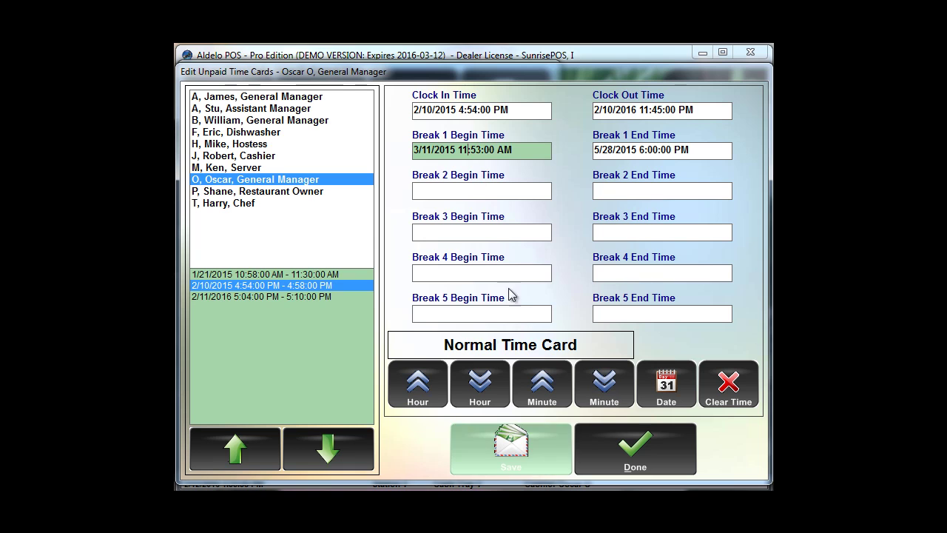
pyautogui.click(418, 385)
pyautogui.click(418, 385)
pyautogui.doubleClick(418, 385)
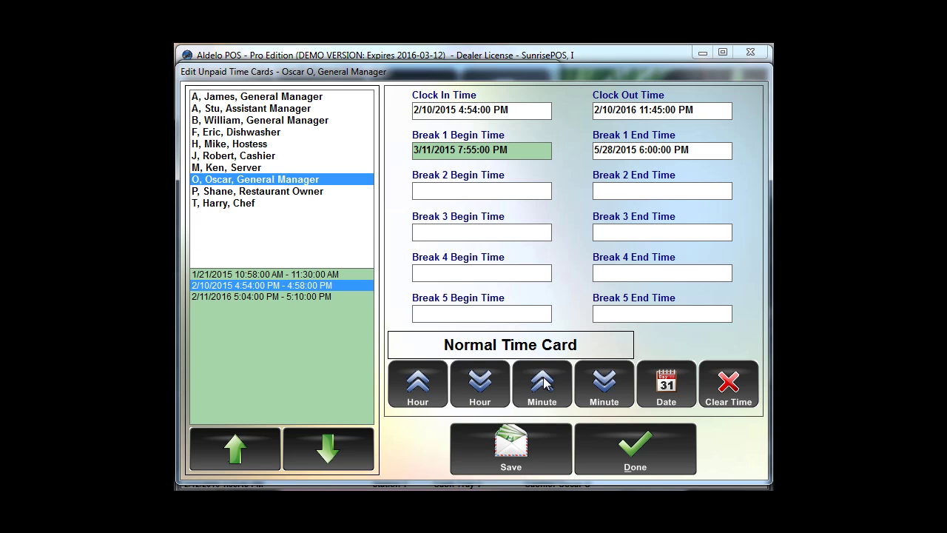
# Set the Break 1 end time of the 2/10/2015 time card to 8:15 PM and save the changes.
pyautogui.click(659, 150)
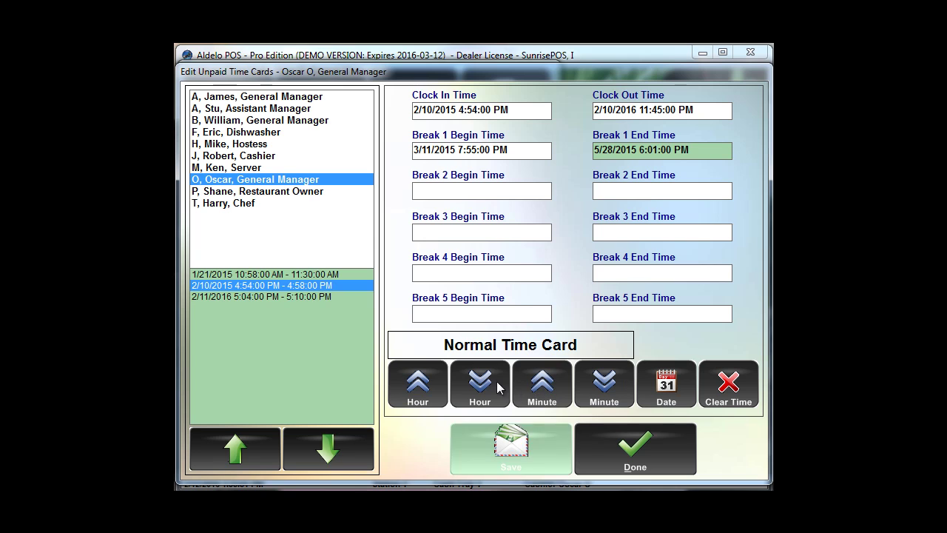
pyautogui.click(425, 380)
pyautogui.click(425, 380)
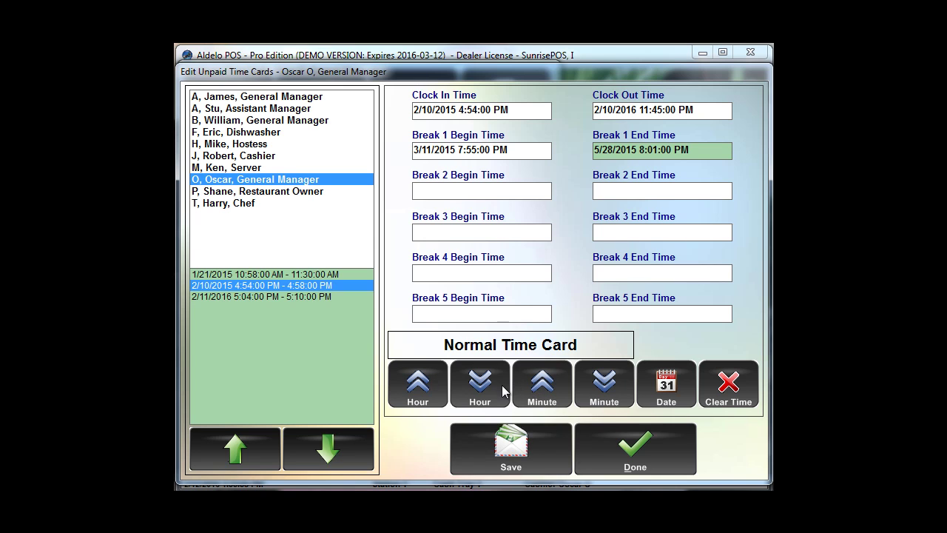
pyautogui.click(532, 387)
pyautogui.click(533, 387)
pyautogui.click(535, 386)
pyautogui.click(535, 387)
pyautogui.click(536, 387)
pyautogui.click(537, 387)
pyautogui.click(538, 387)
pyautogui.click(538, 387)
pyautogui.click(538, 387)
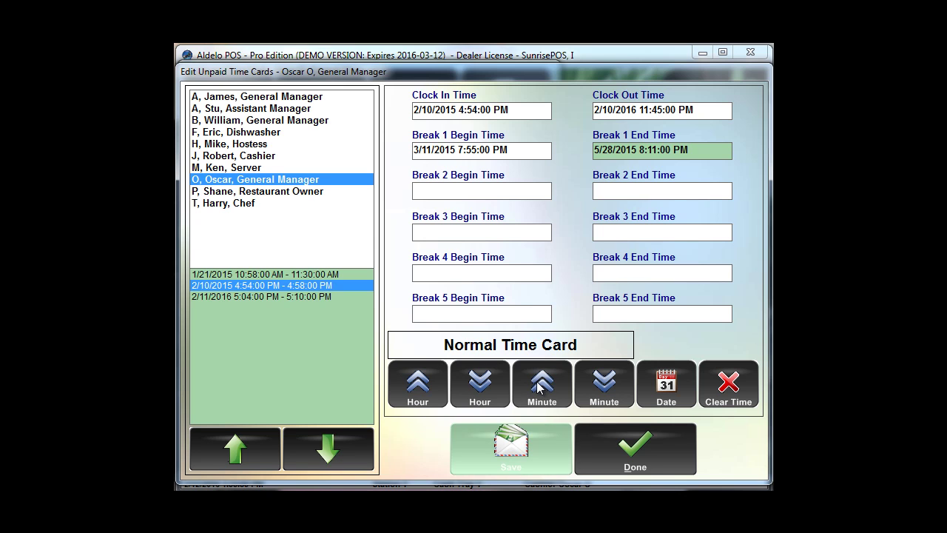
pyautogui.click(539, 387)
pyautogui.click(538, 387)
pyautogui.click(538, 387)
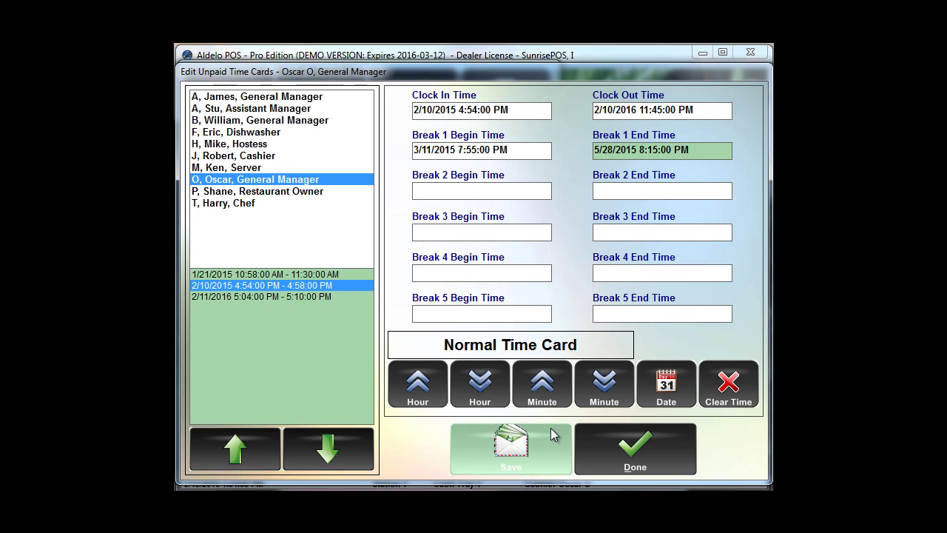
pyautogui.click(530, 438)
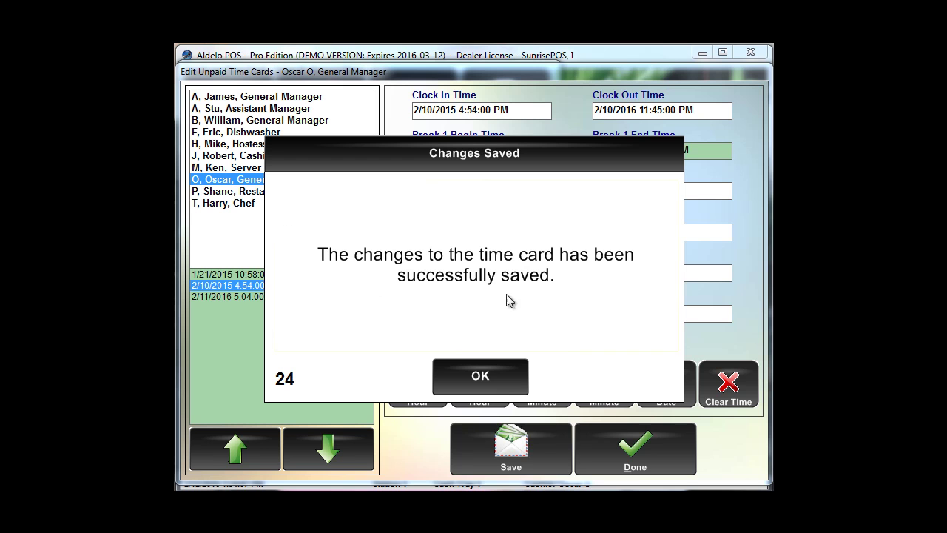
pyautogui.click(483, 377)
# Check the Hostess's and the first and last listed General Managers' time cards, ending on the edited 2/10/2015 card.
pyautogui.click(225, 147)
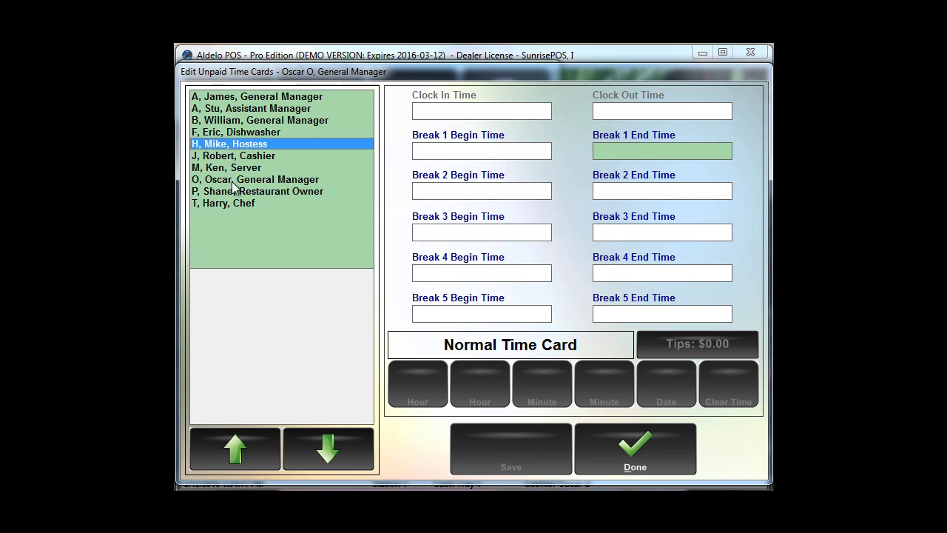
pyautogui.click(242, 183)
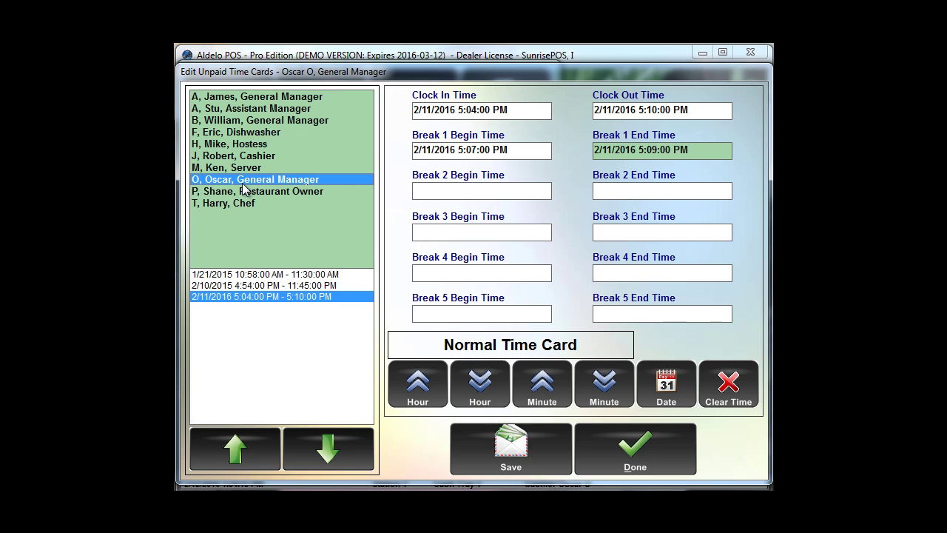
pyautogui.click(259, 99)
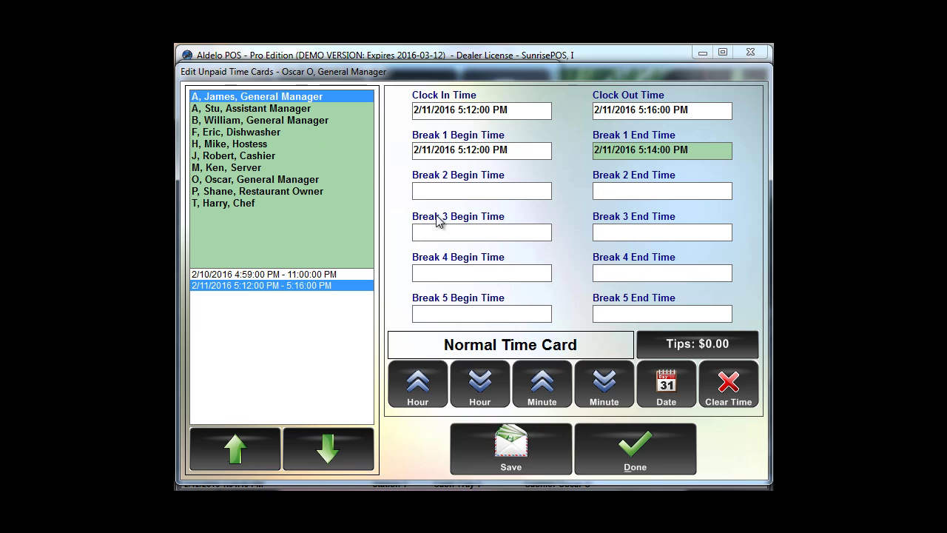
pyautogui.click(230, 181)
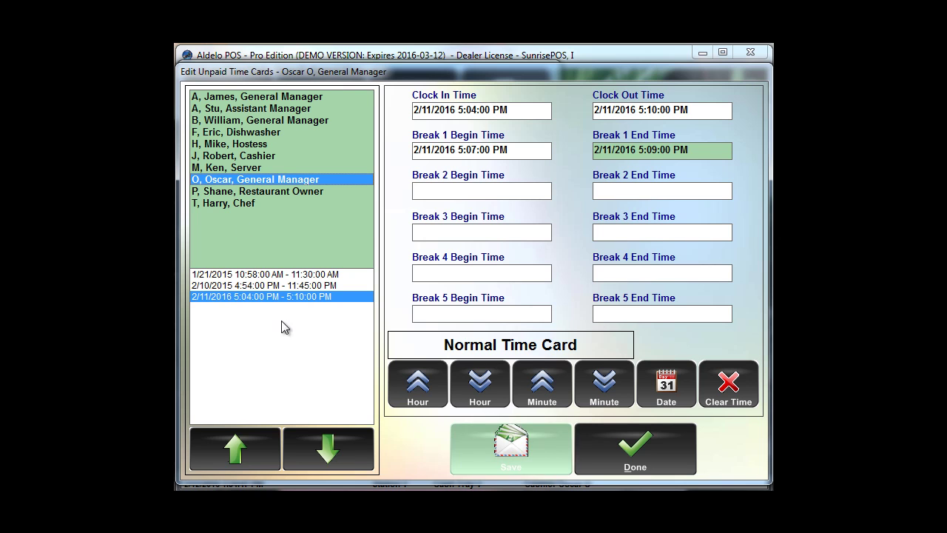
pyautogui.click(250, 287)
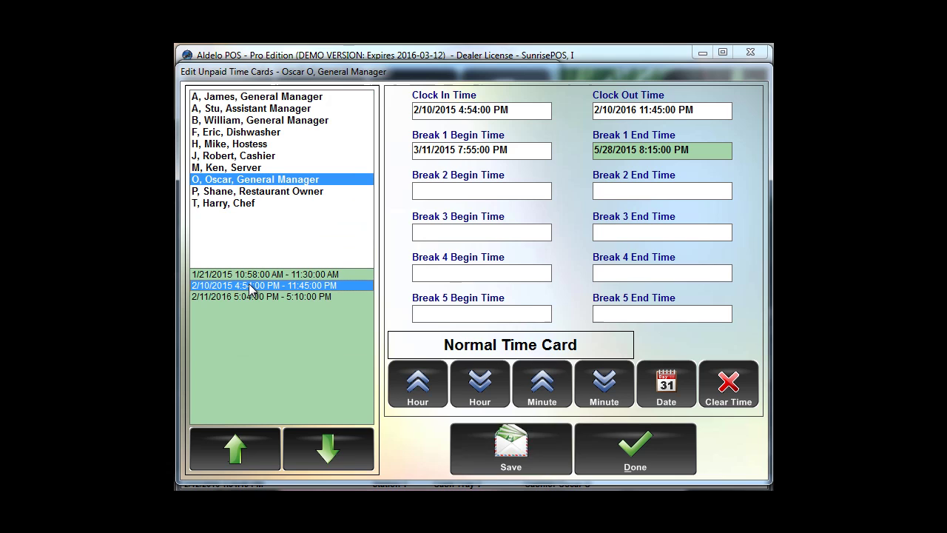